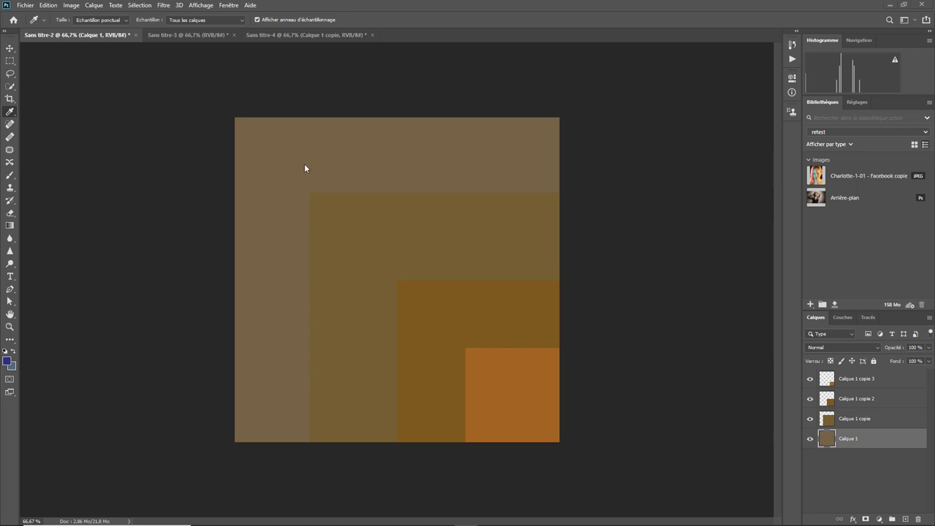
# Look over the blue and green squares studies, then return to the brown Sans titre-2.
pyautogui.click(207, 34)
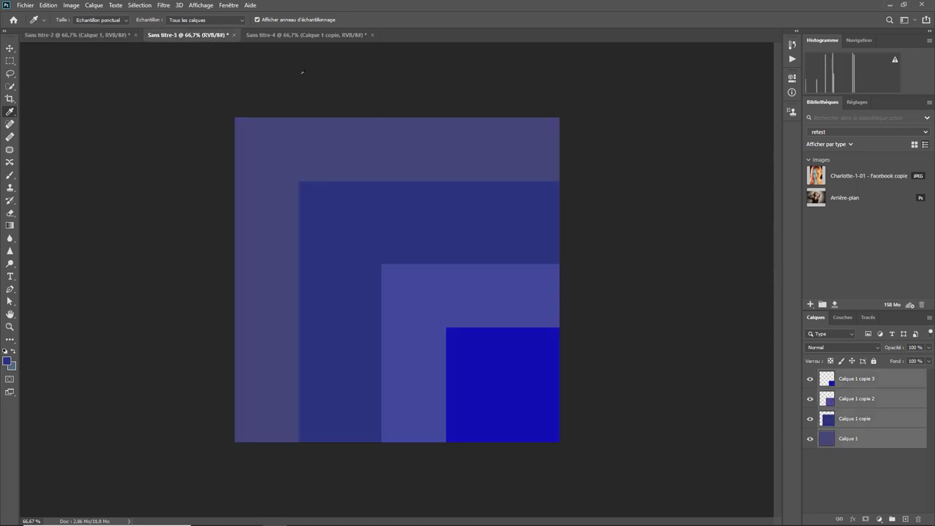
pyautogui.click(305, 35)
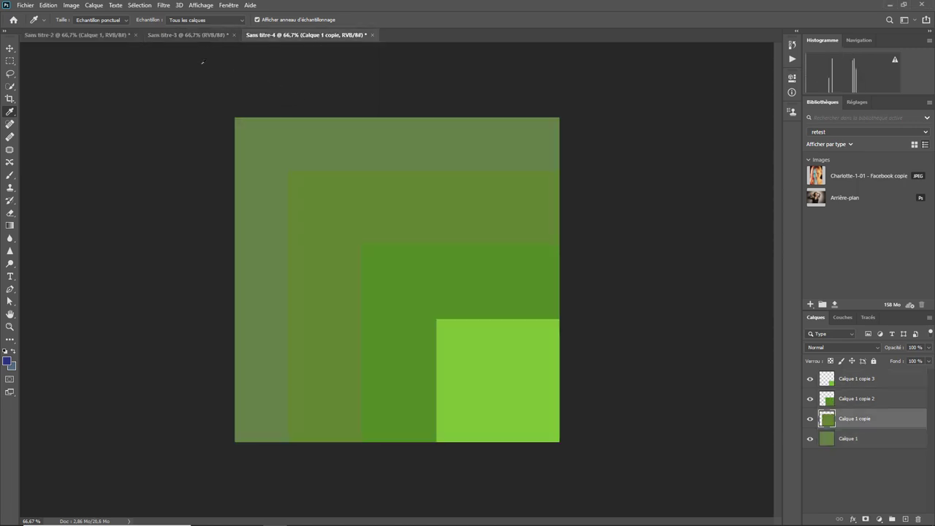
pyautogui.click(86, 35)
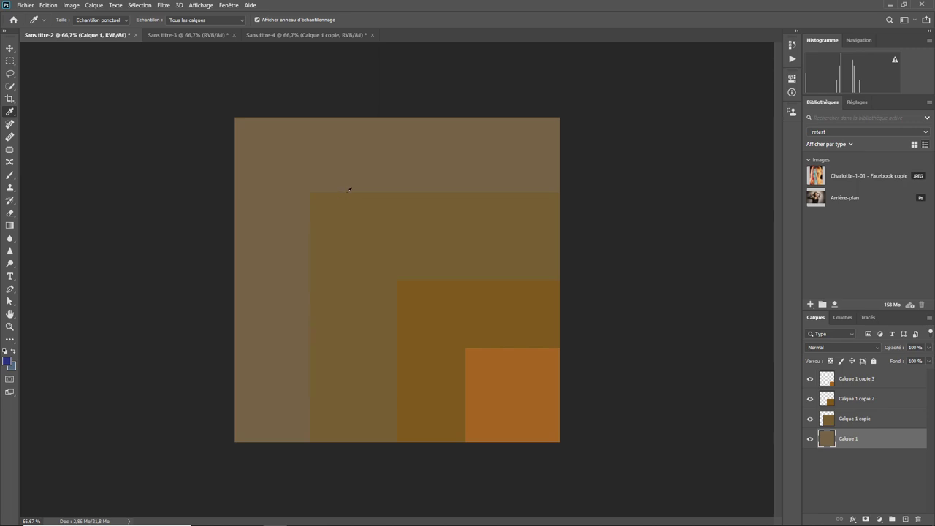
# Preview the Hue/Saturation and Vibrance adjustments, dismissing both unchanged.
pyautogui.click(71, 5)
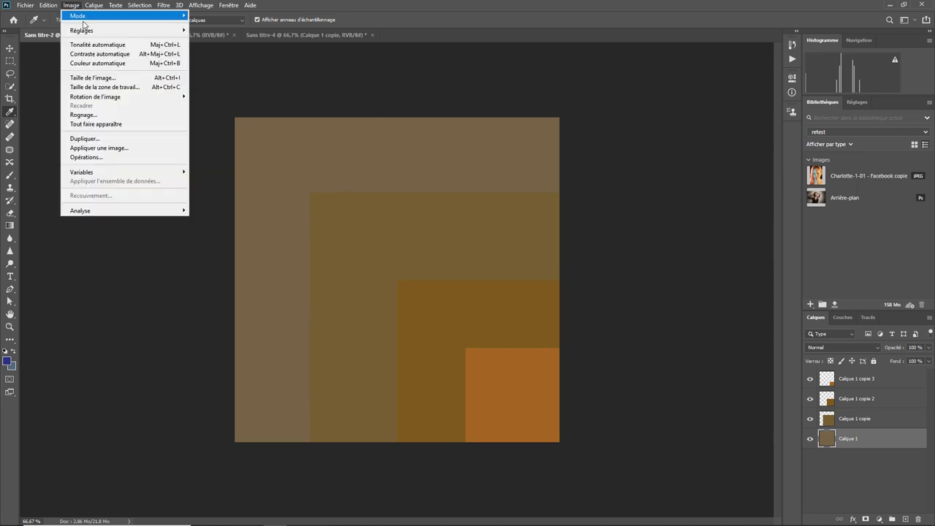
pyautogui.click(219, 80)
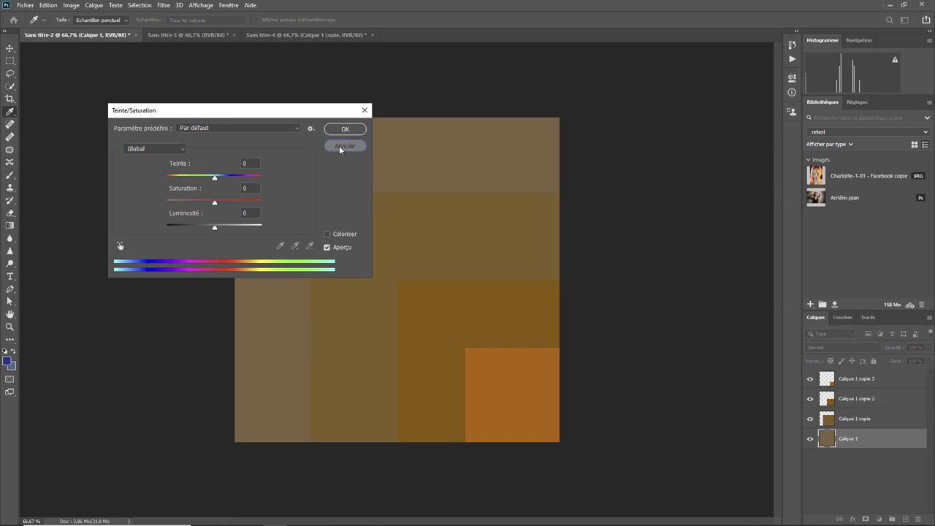
pyautogui.click(339, 146)
pyautogui.click(73, 6)
pyautogui.moveTo(82, 30)
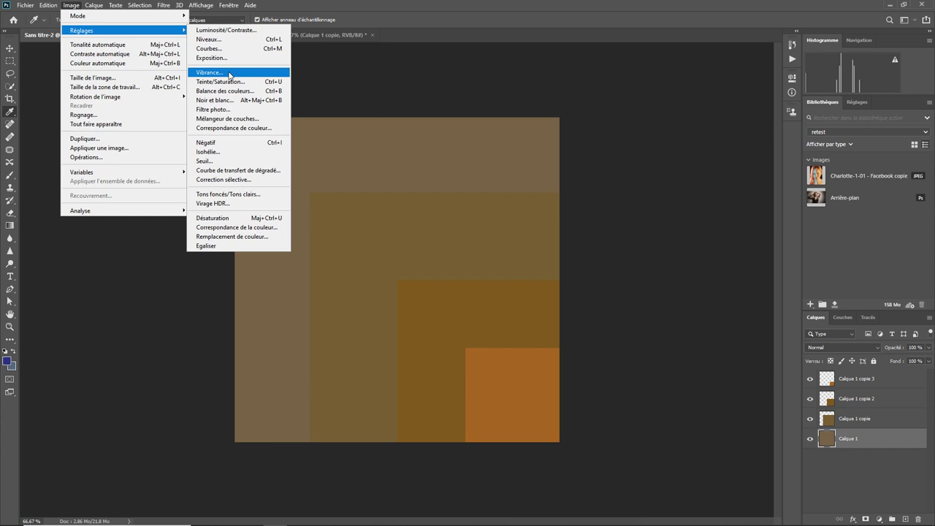
pyautogui.click(229, 73)
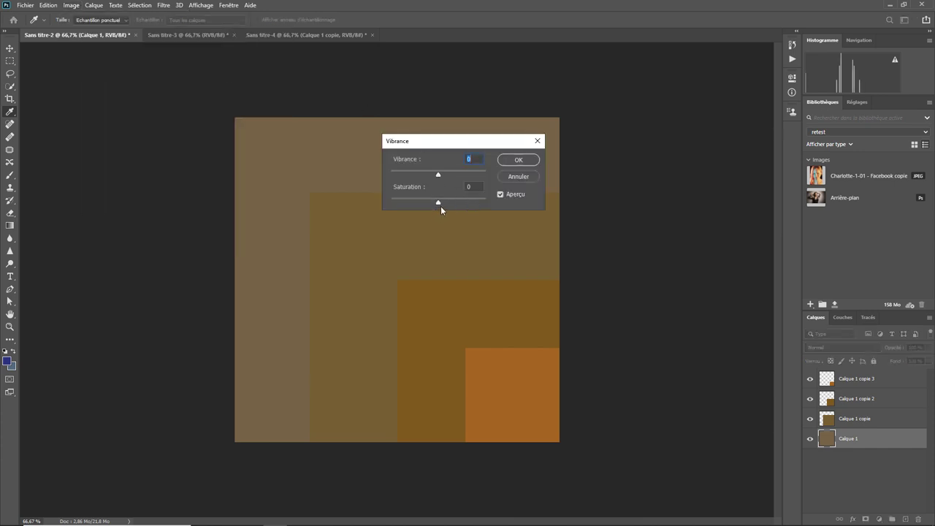
pyautogui.click(515, 177)
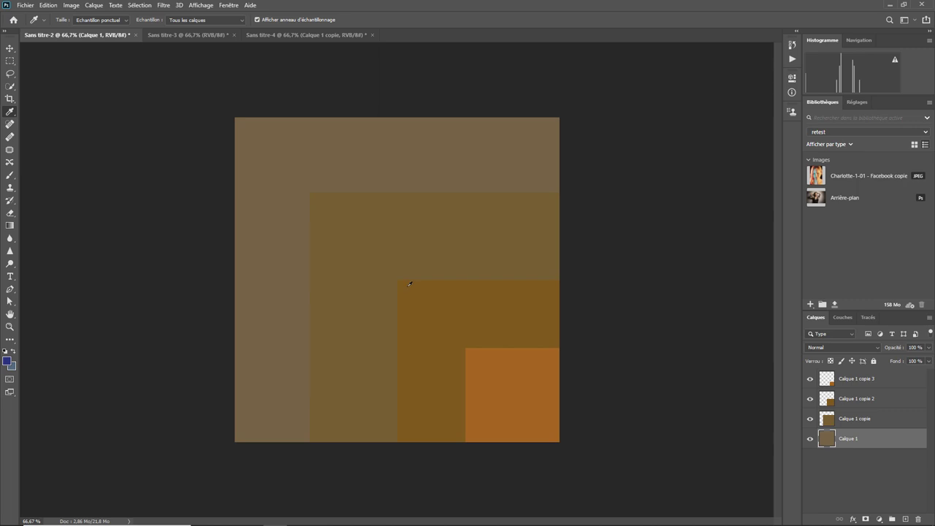
# Sample the brown squares into the foreground Color Picker, trying hex c06000, then the outer and second squares.
pyautogui.click(276, 143)
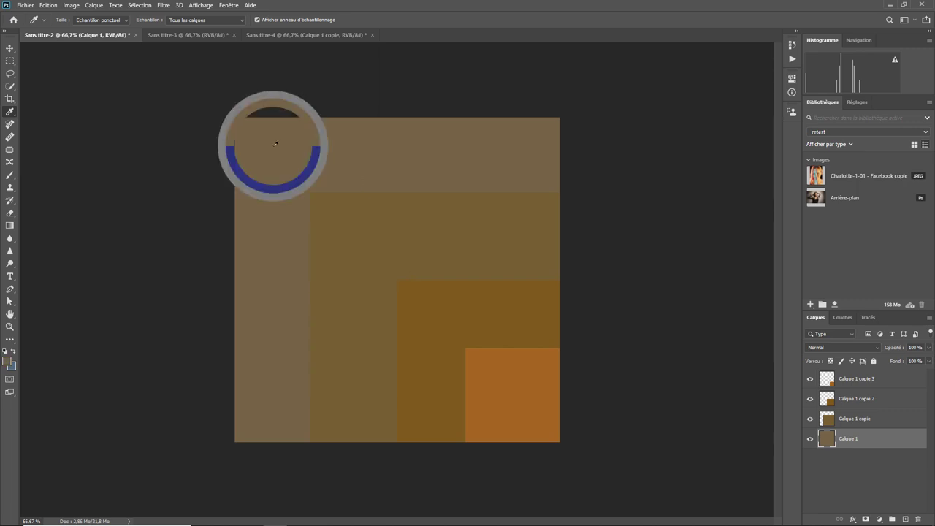
pyautogui.click(7, 361)
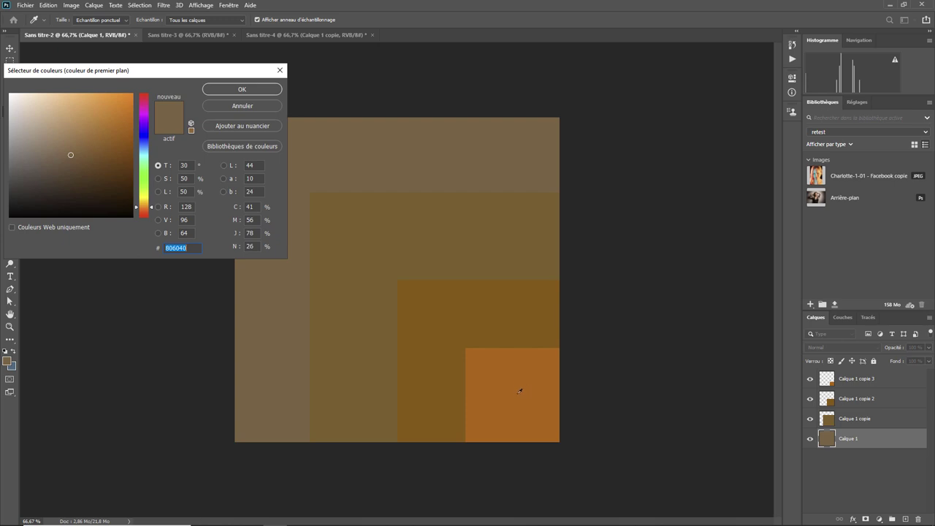
pyautogui.write('c06000')
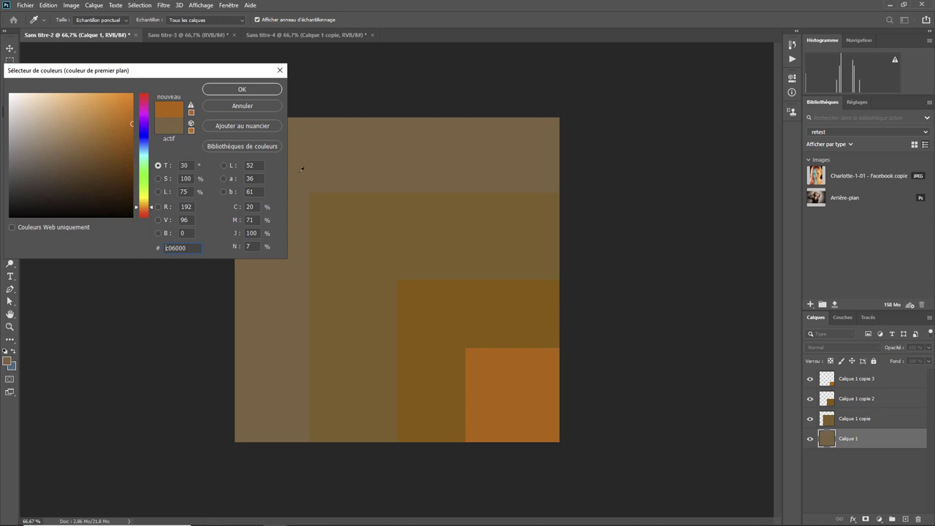
pyautogui.click(353, 157)
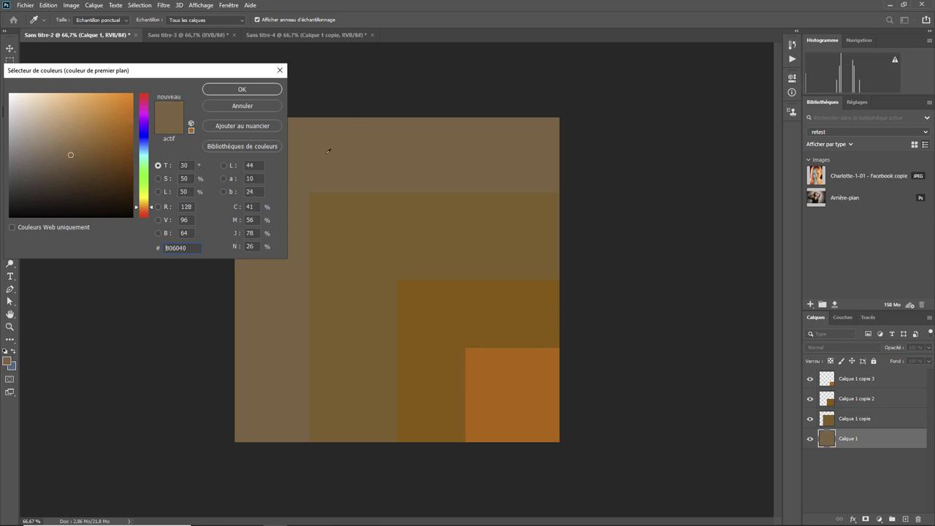
pyautogui.click(357, 227)
# Compare the hex values of the outer, second and third brown squares, then close the Color Picker.
pyautogui.click(439, 311)
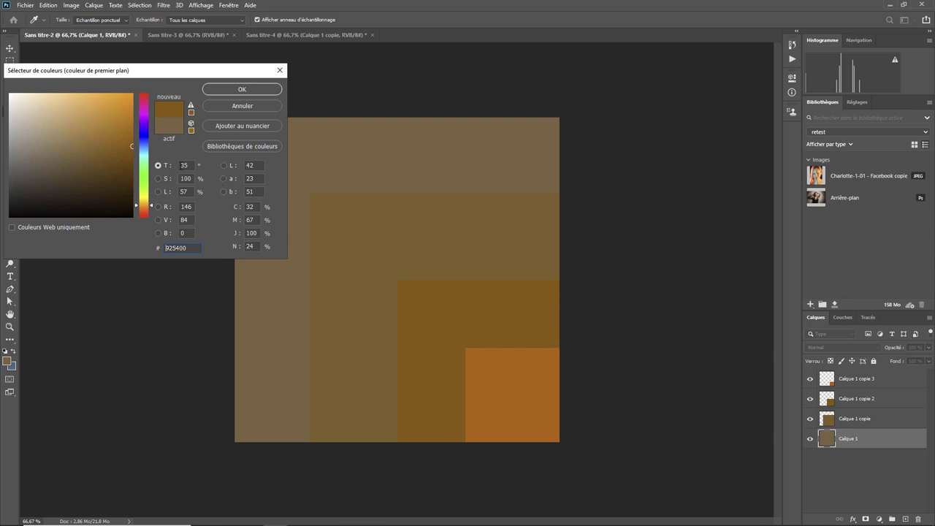
pyautogui.click(327, 165)
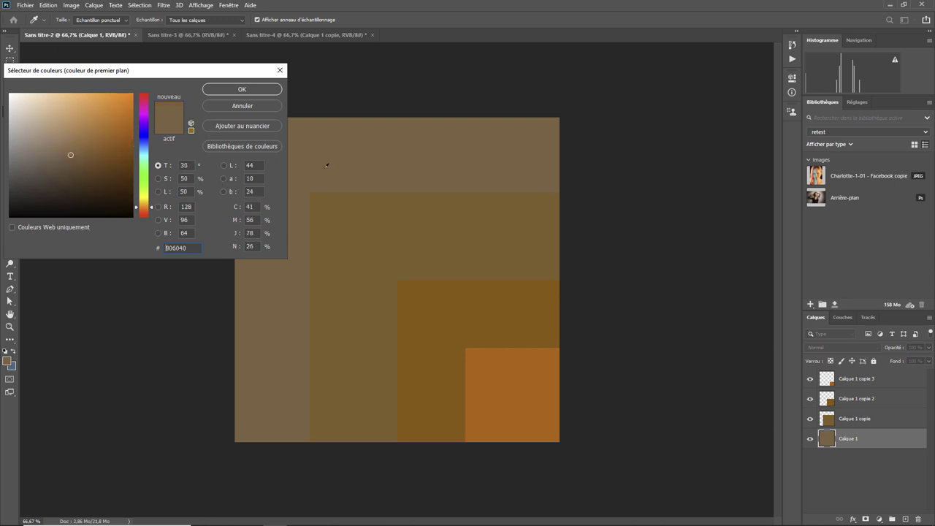
pyautogui.click(364, 225)
pyautogui.click(431, 297)
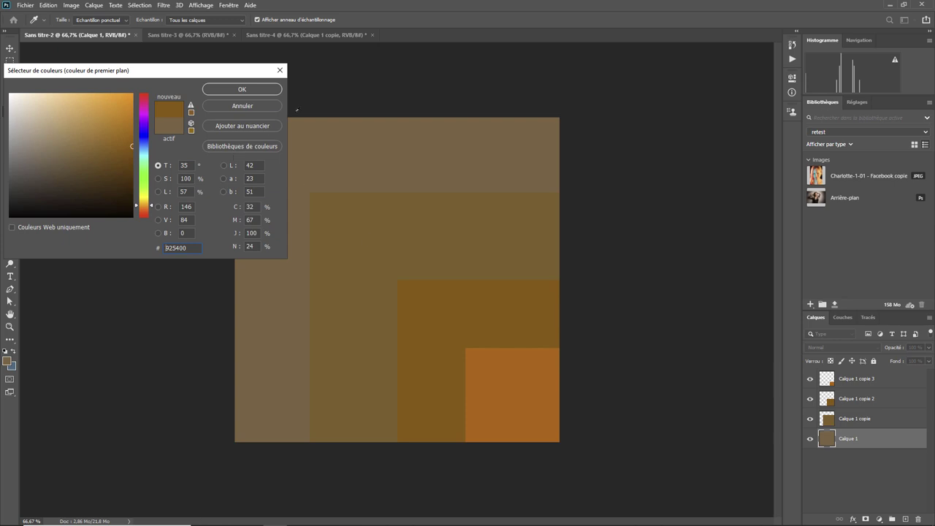
pyautogui.click(348, 213)
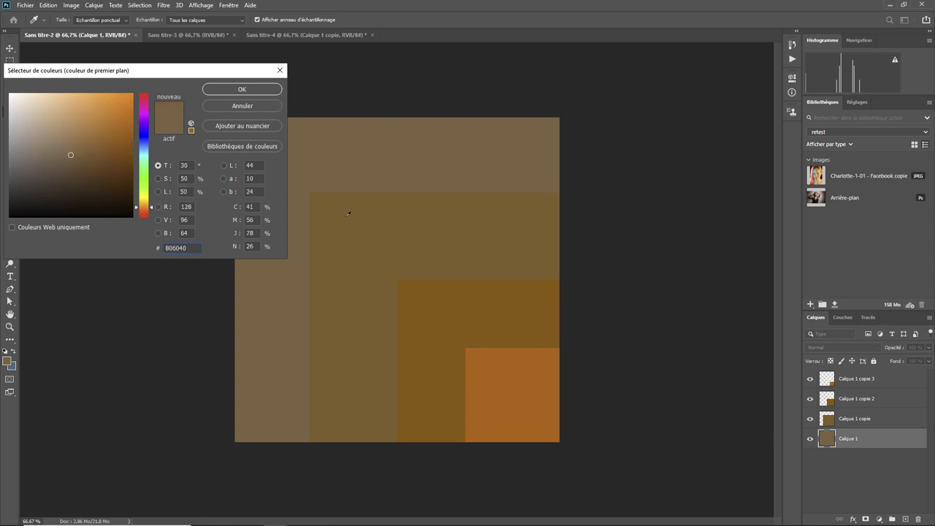
pyautogui.click(419, 296)
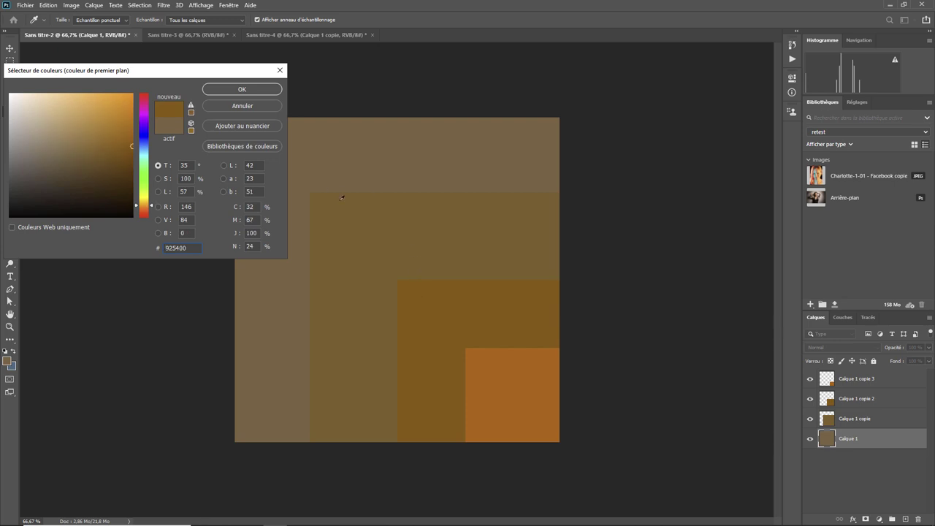
pyautogui.click(280, 70)
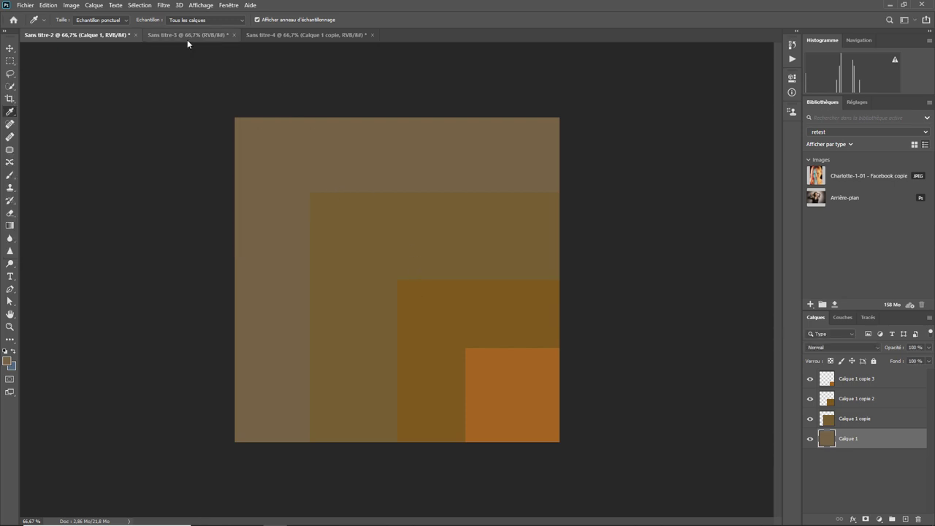
pyautogui.click(187, 38)
# Sample the blue study's squares, including deep blue #001ec0, then cancel and return to Sans titre-2.
pyautogui.click(241, 128)
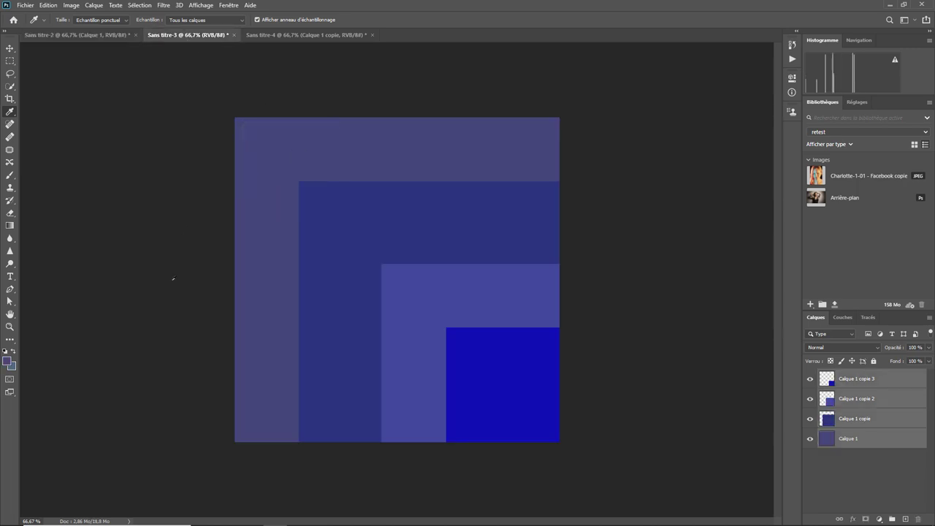
pyautogui.click(3, 366)
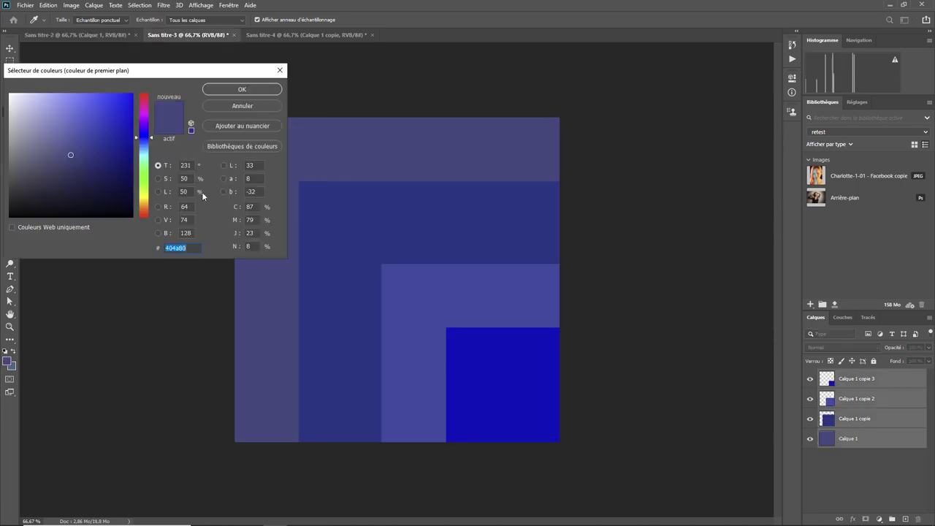
pyautogui.click(515, 378)
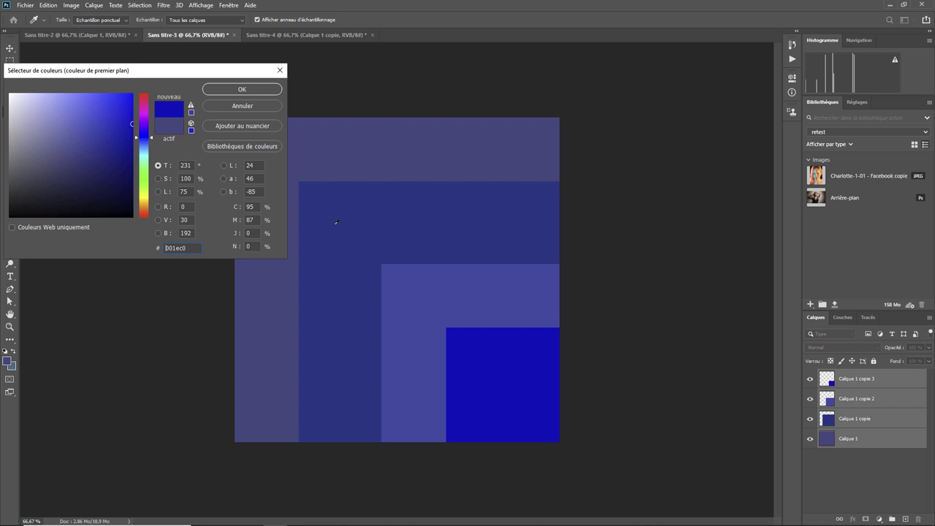
pyautogui.click(261, 104)
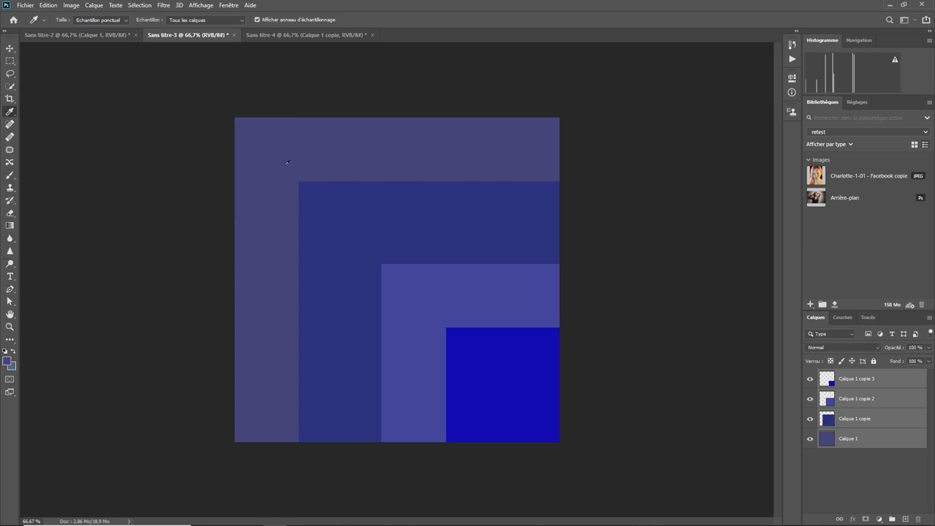
pyautogui.click(103, 37)
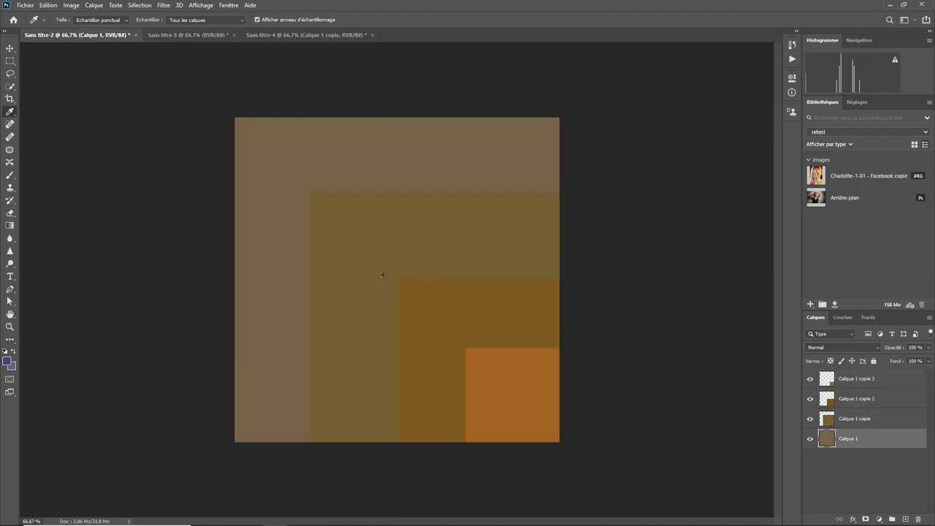
# In Sans titre-3, sample the blue squares (1f3684, then 384da3) and accept 384da3.
pyautogui.click(189, 35)
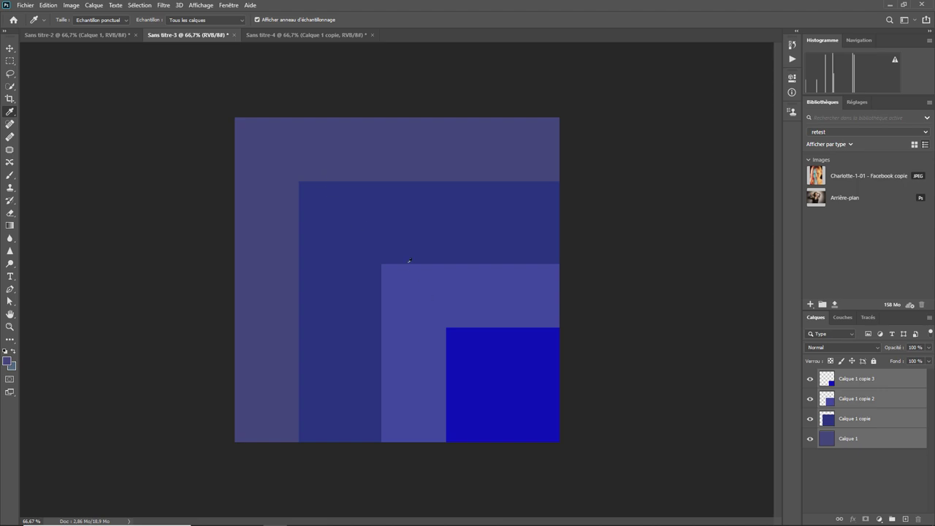
pyautogui.click(8, 361)
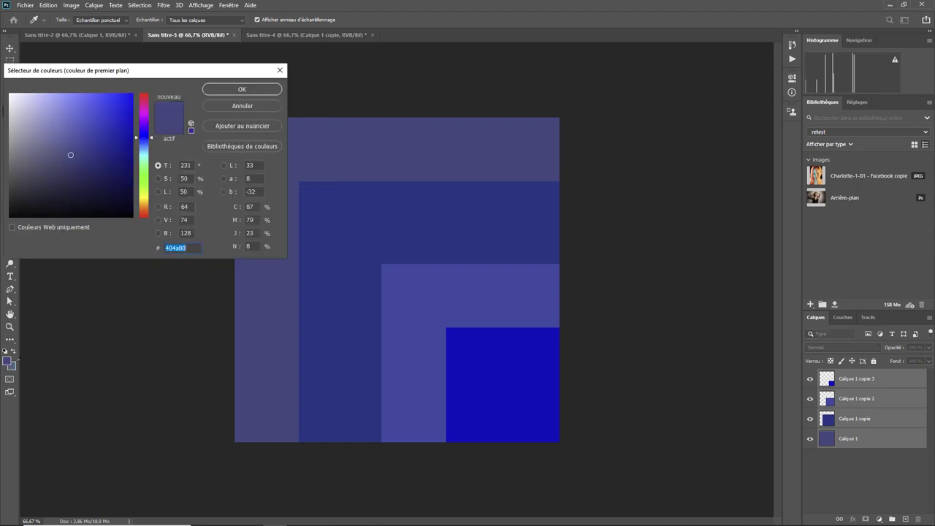
pyautogui.click(349, 209)
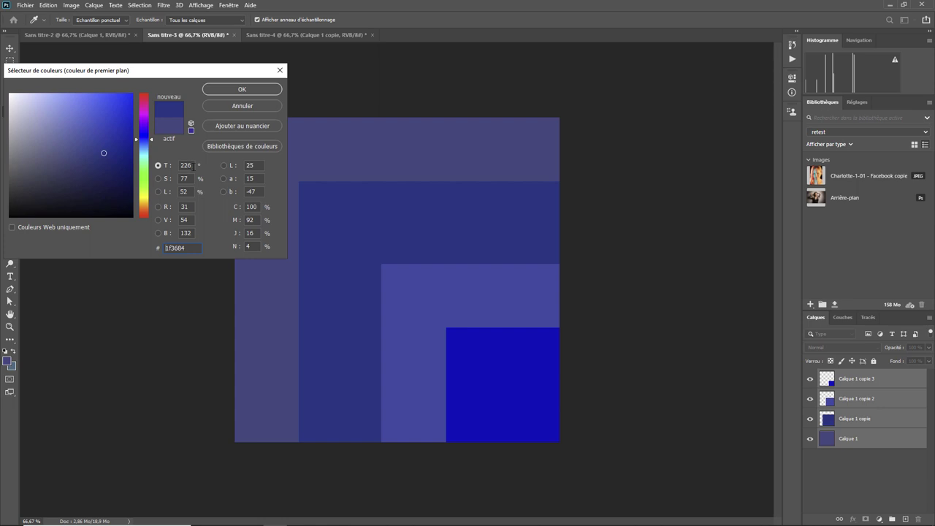
pyautogui.click(408, 282)
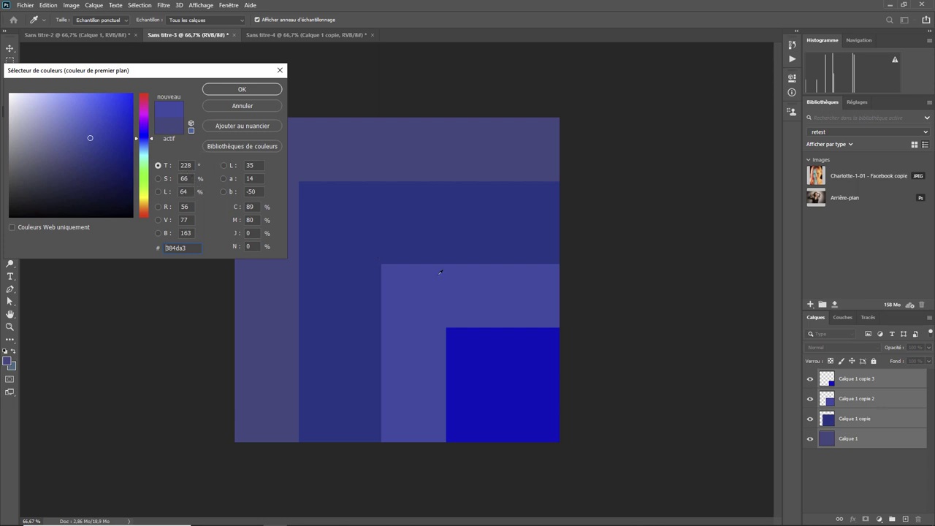
pyautogui.click(357, 233)
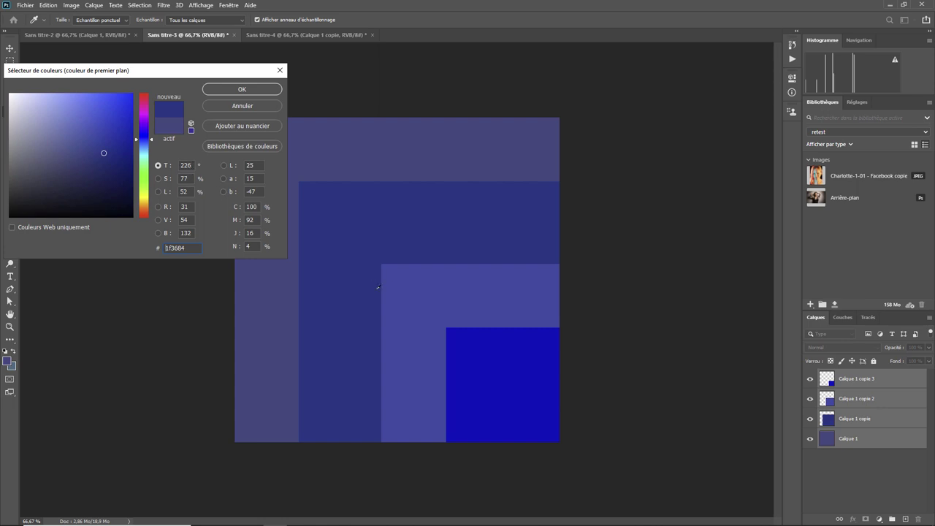
pyautogui.click(410, 283)
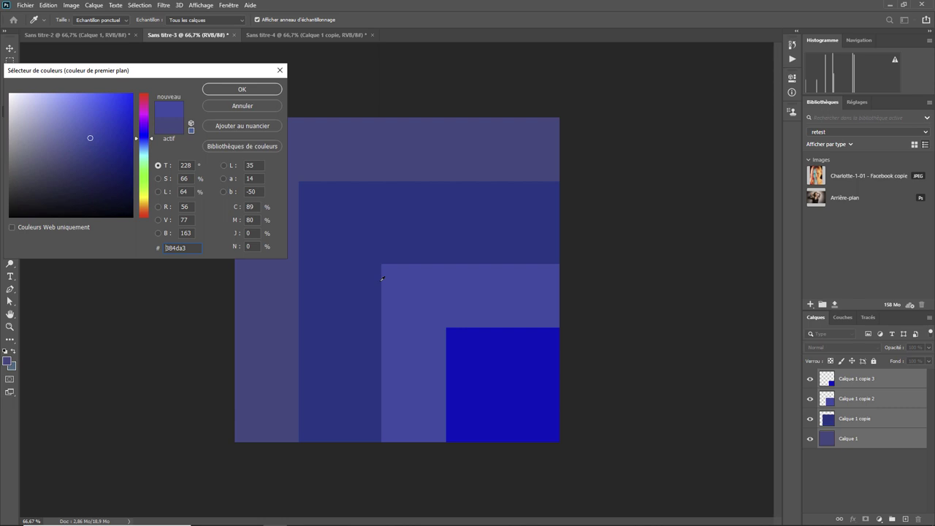
pyautogui.click(262, 106)
# In Sans titre-4, sample the muted, light and middle green squares, comparing each against hex 068900.
pyautogui.click(286, 38)
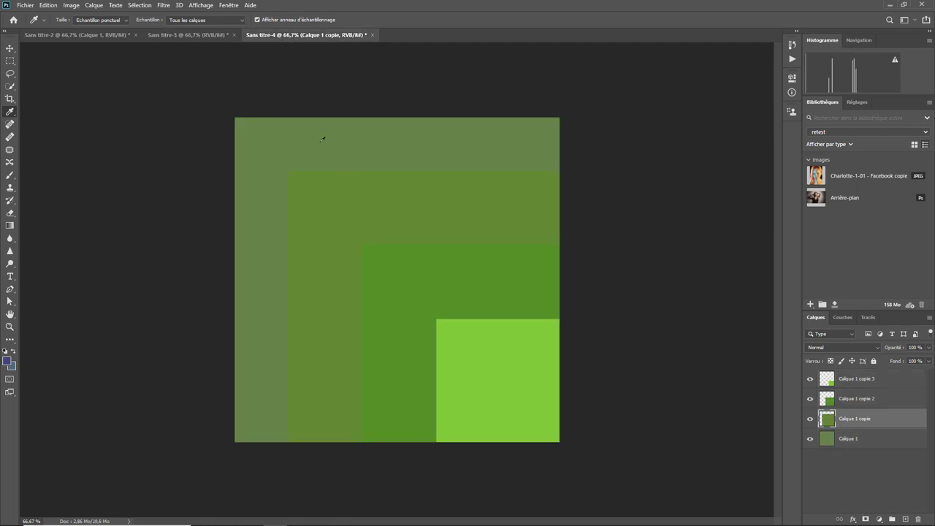
pyautogui.click(278, 134)
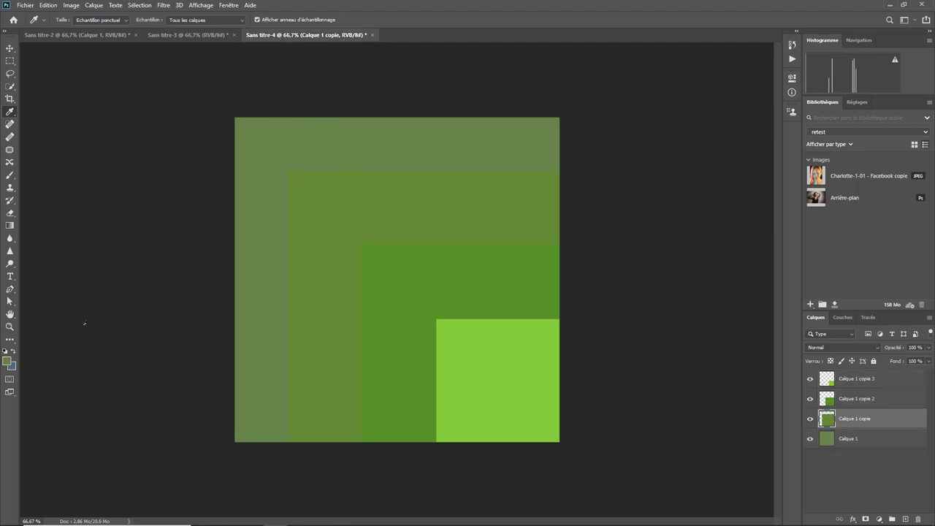
pyautogui.click(7, 359)
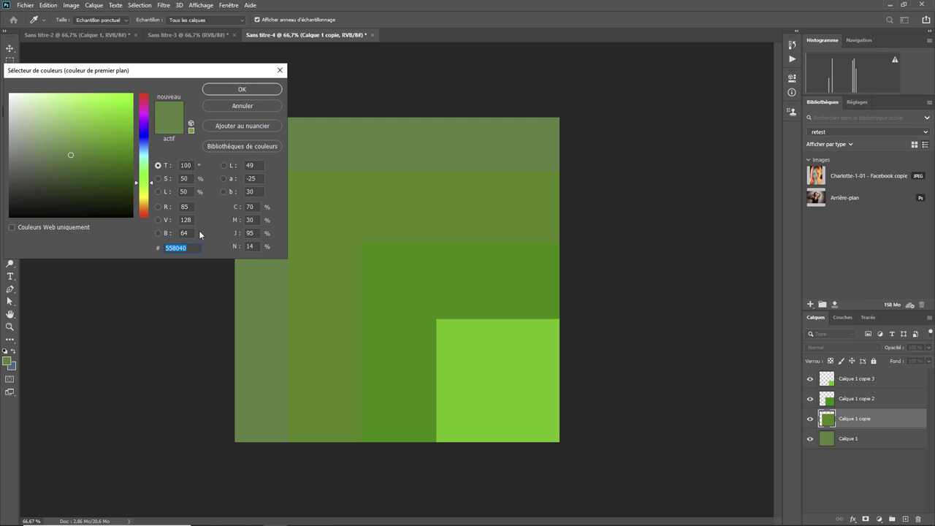
pyautogui.click(500, 372)
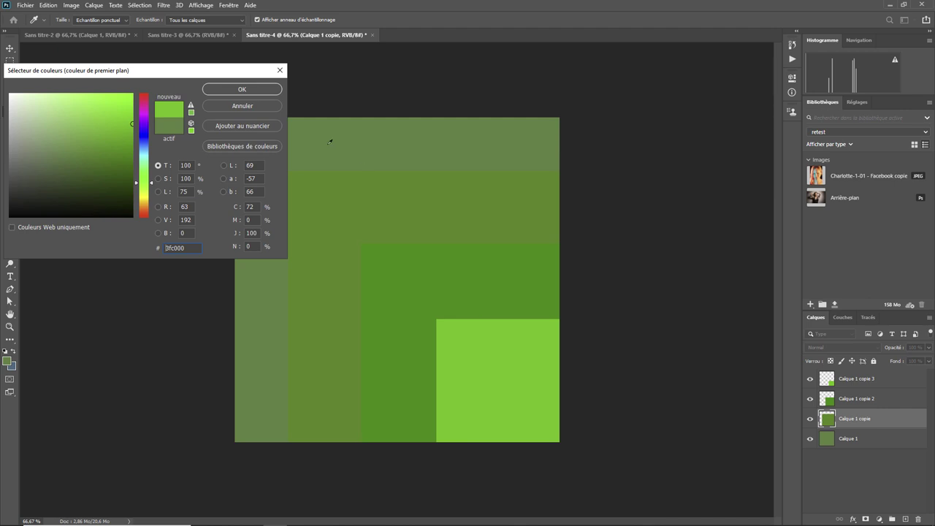
pyautogui.click(337, 199)
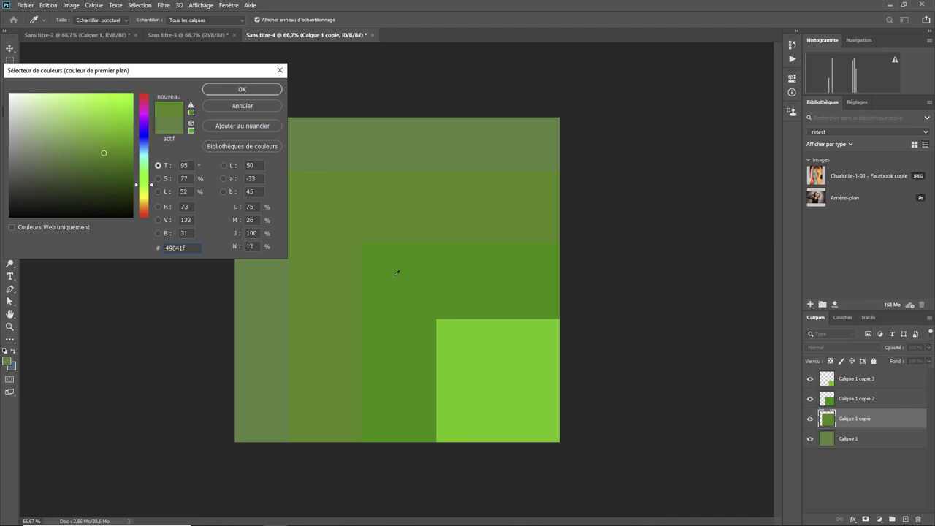
pyautogui.write('068900')
pyautogui.click(330, 143)
pyautogui.click(343, 212)
pyautogui.write('068900')
pyautogui.click(338, 212)
pyautogui.write('068900')
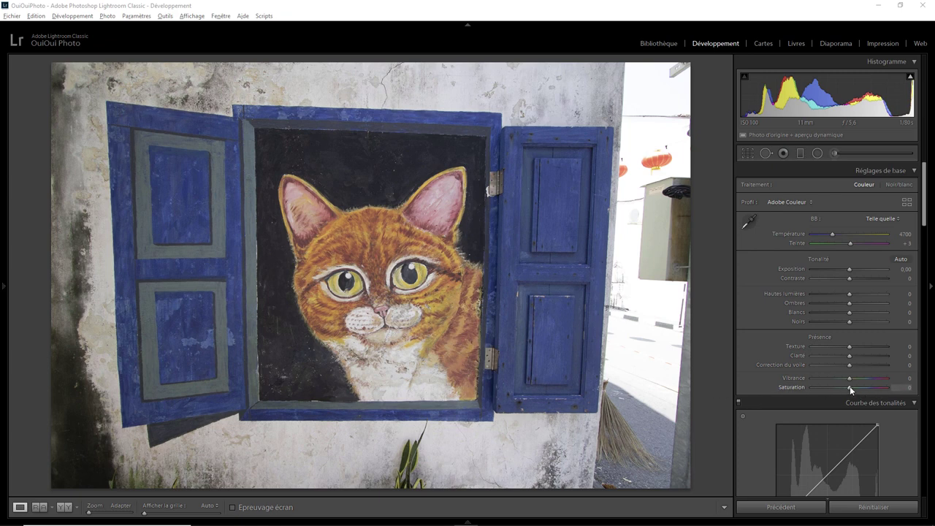
# Push the cat mural's Saturation to +100, reset it to 0, then raise Vibrance to +100.
pyautogui.moveTo(850, 387); pyautogui.dragTo(879, 386)
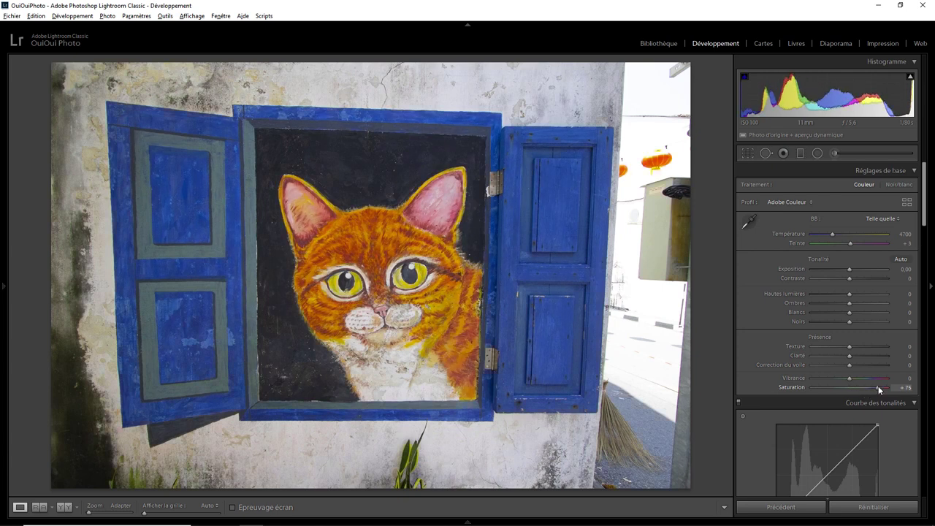
pyautogui.moveTo(879, 386)
pyautogui.mouseDown()
pyautogui.moveTo(898, 379)
pyautogui.moveTo(848, 385)
pyautogui.moveTo(897, 387)
pyautogui.moveTo(866, 388)
pyautogui.mouseUp()
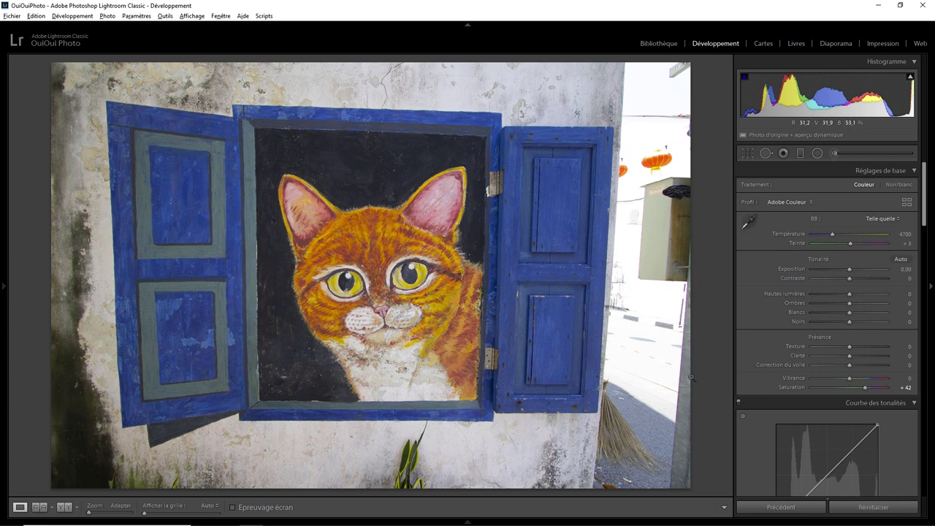
pyautogui.doubleClick(862, 388)
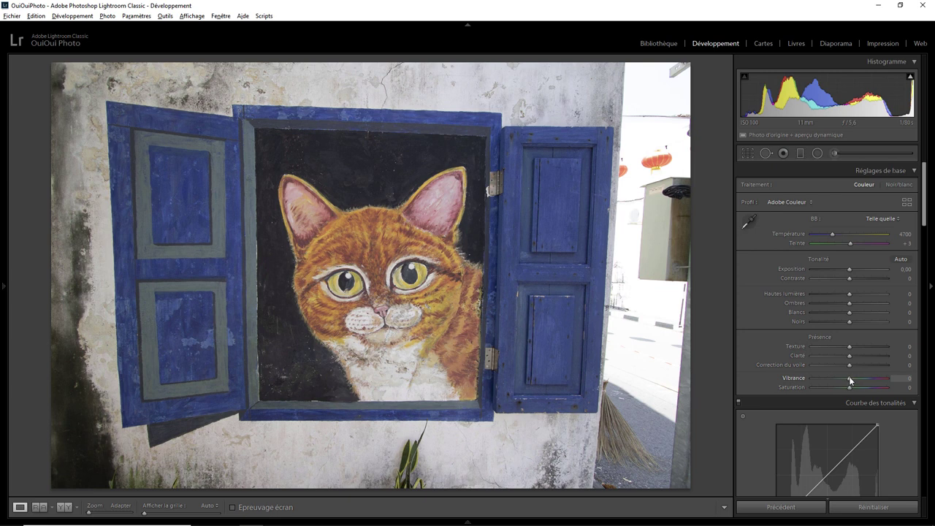
pyautogui.moveTo(850, 379); pyautogui.dragTo(888, 376)
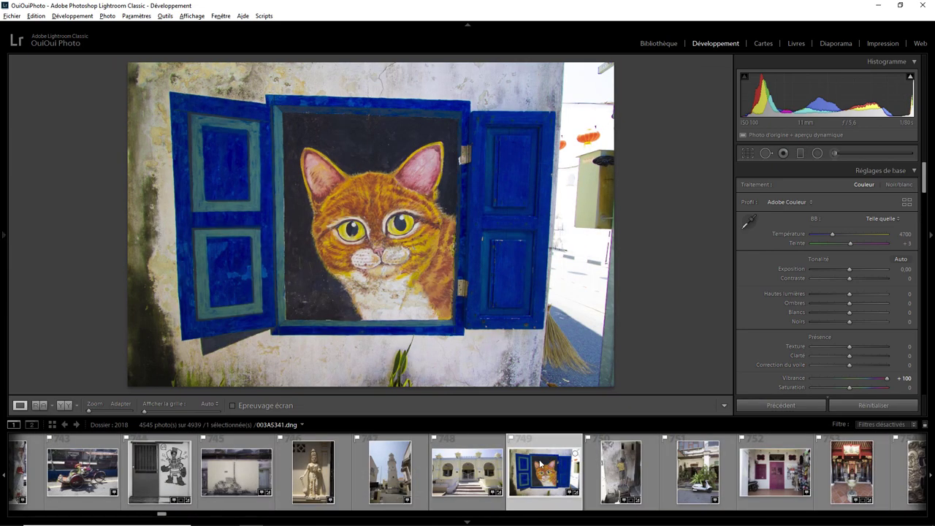
# Create a virtual copy of the cat mural with Vibrance reset to 0 and Saturation at +100.
pyautogui.rightClick(540, 462)
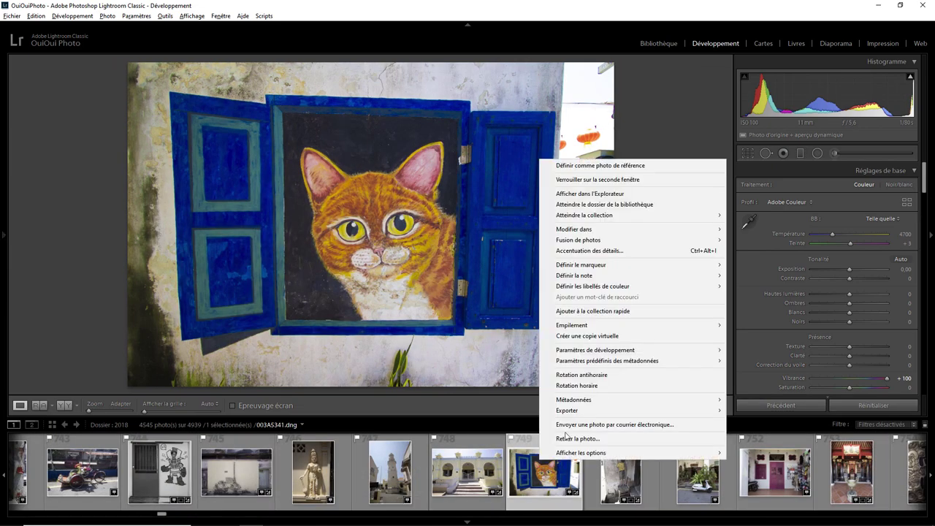
pyautogui.click(592, 335)
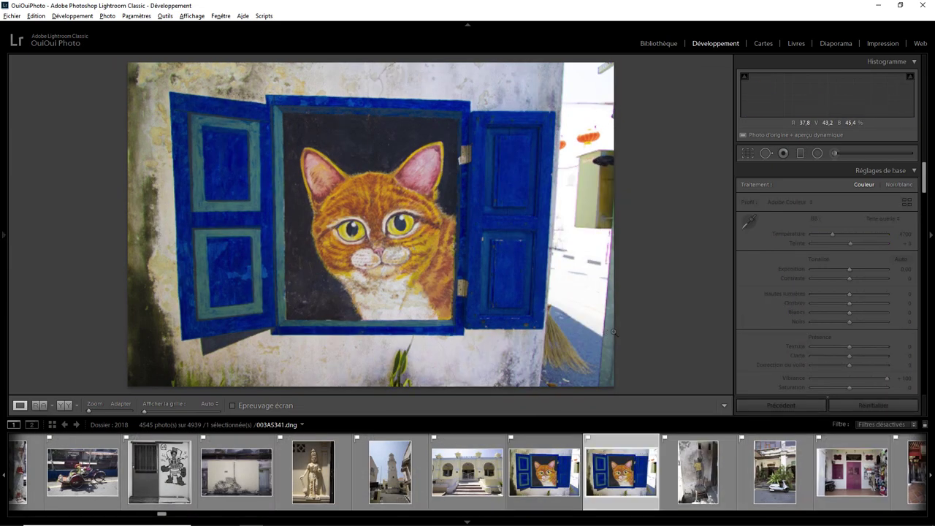
pyautogui.doubleClick(886, 378)
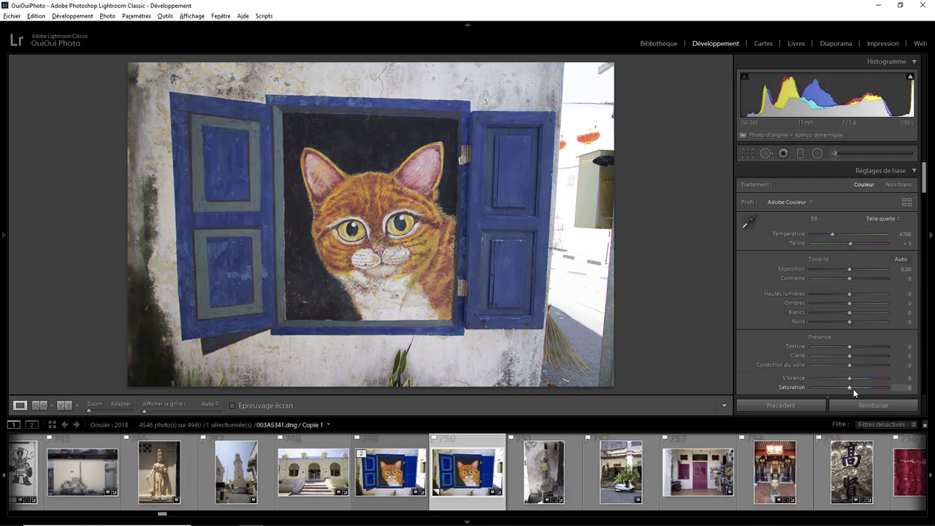
pyautogui.moveTo(850, 387); pyautogui.dragTo(913, 387)
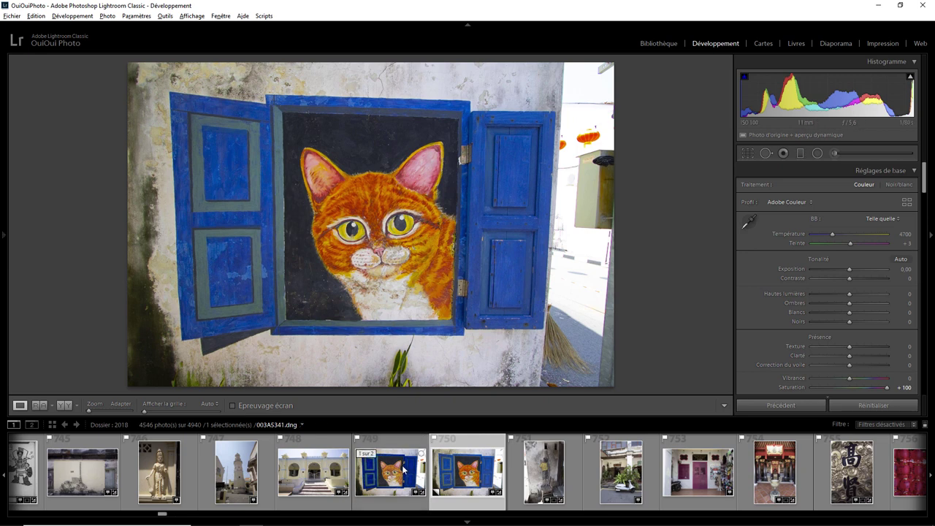
pyautogui.moveTo(391, 473)
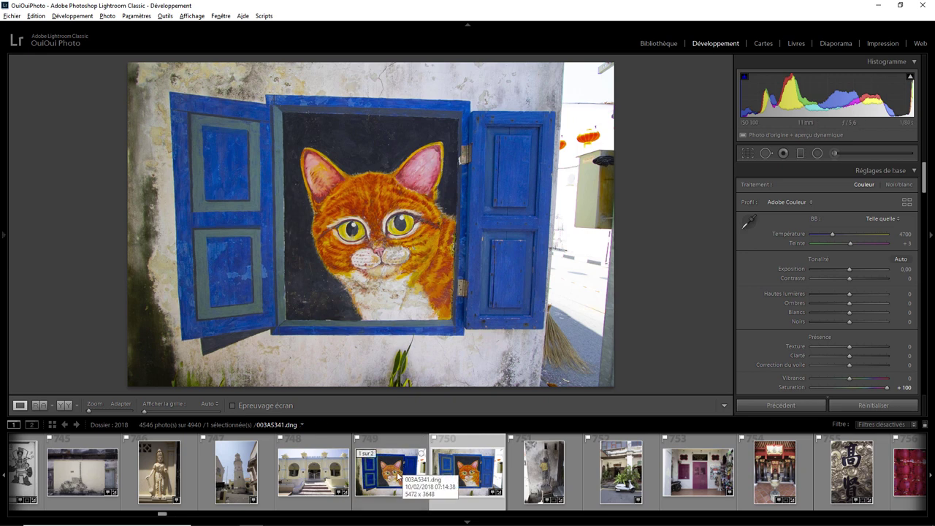
# Flip between the Vibrance +100 mural and its Saturation +100 virtual copy.
pyautogui.click(399, 477)
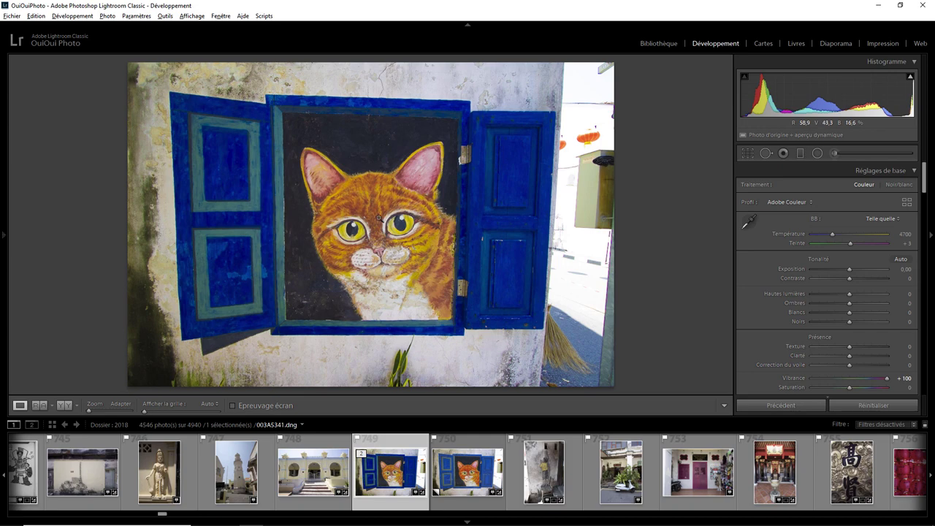
pyautogui.click(474, 458)
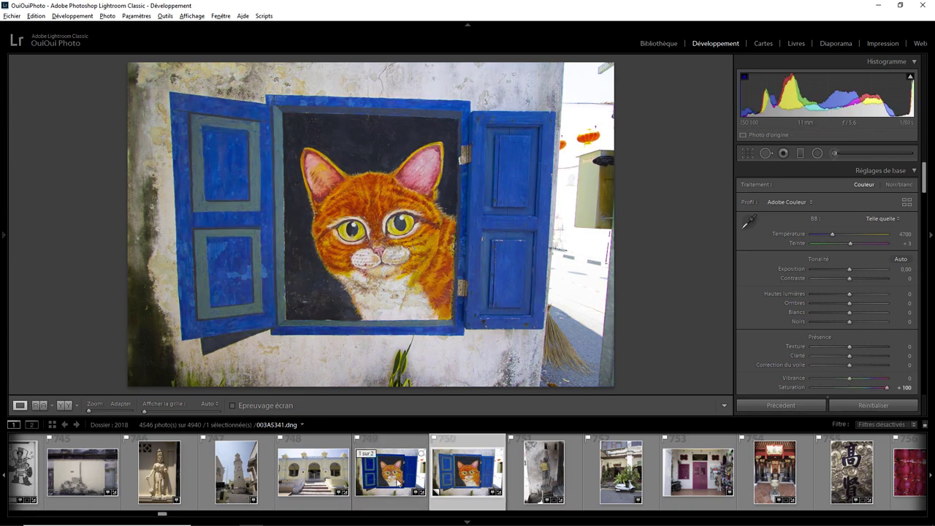
pyautogui.click(395, 482)
pyautogui.click(467, 482)
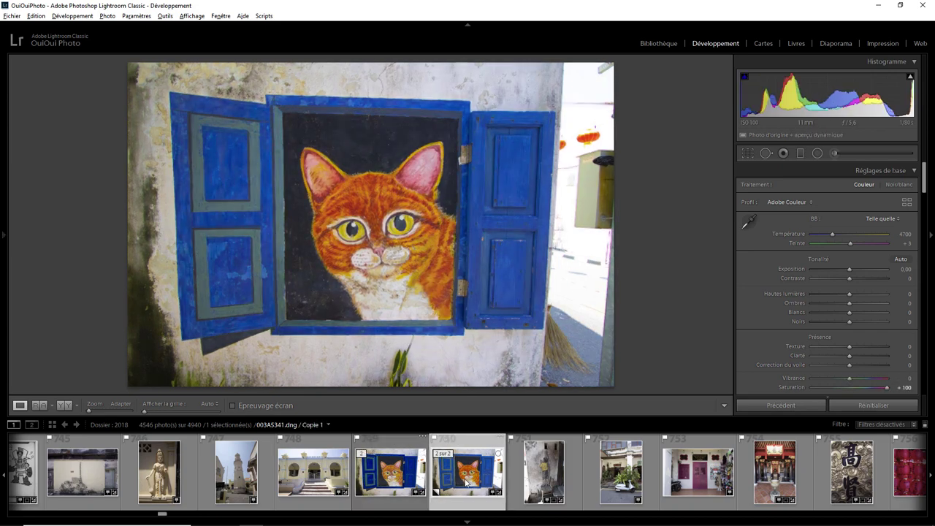
pyautogui.click(398, 473)
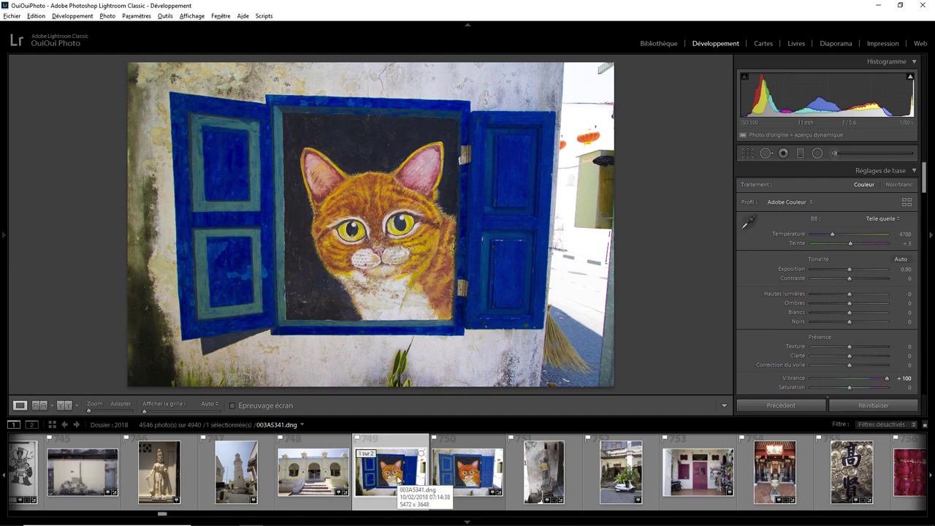
pyautogui.click(468, 471)
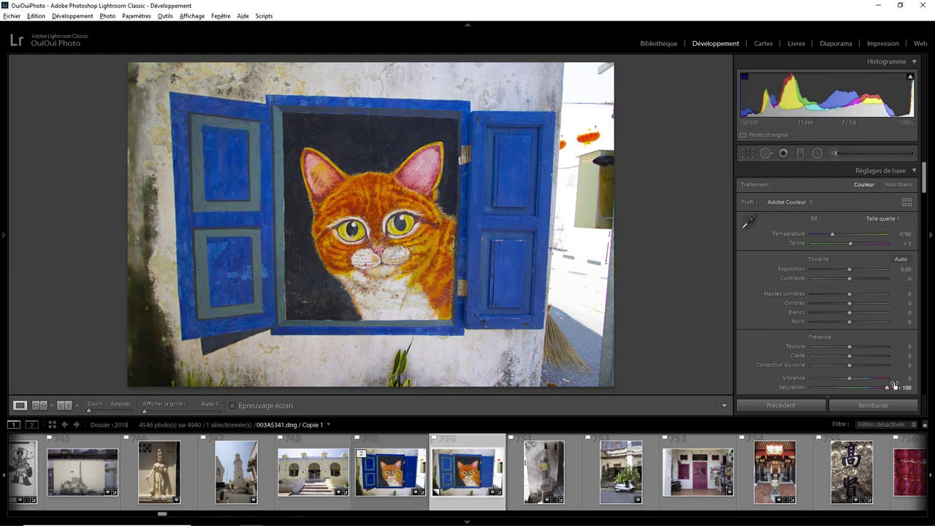
# Lower the copy's Saturation to +43 and compare it again with the Vibrance version.
pyautogui.moveTo(865, 389); pyautogui.dragTo(867, 391)
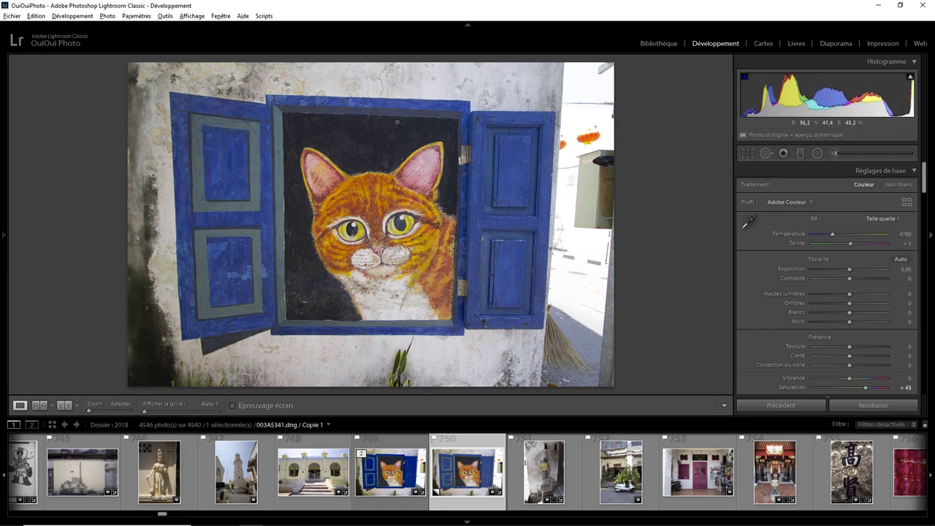
pyautogui.click(397, 455)
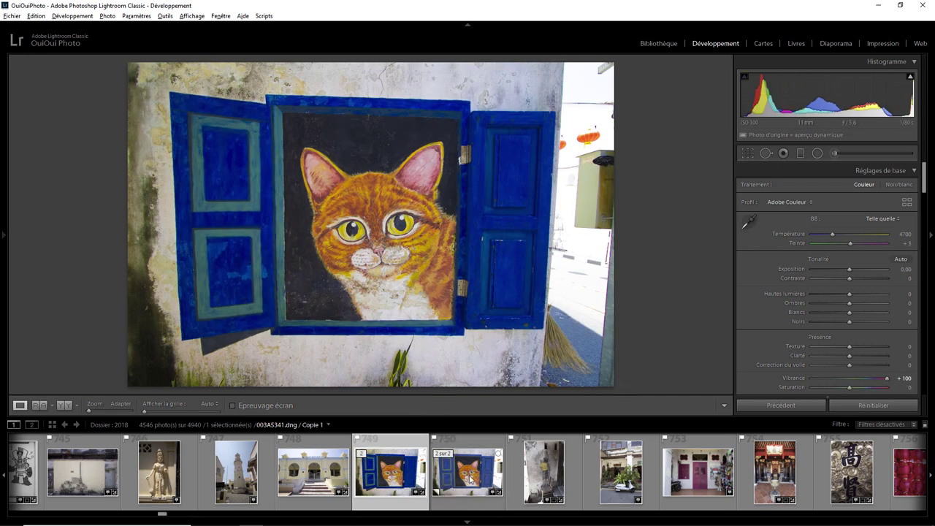
pyautogui.click(472, 479)
pyautogui.click(404, 477)
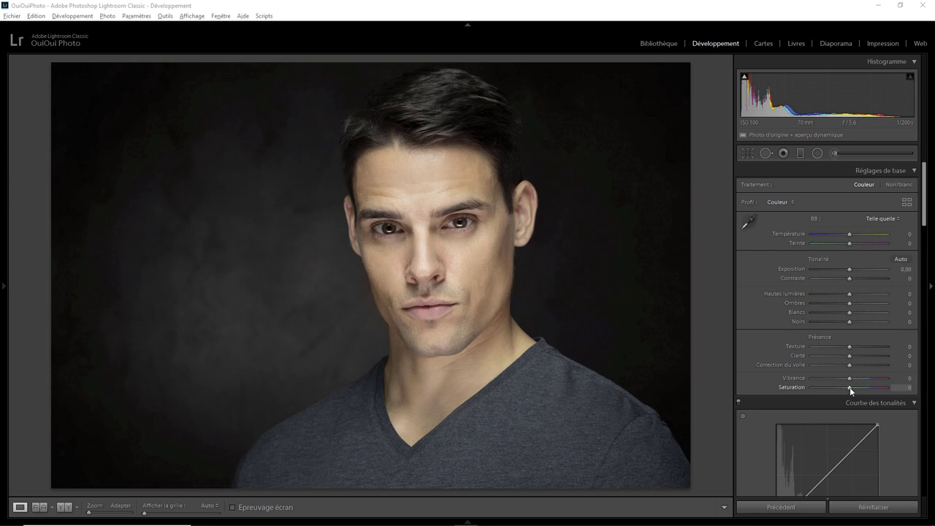
# Try Saturation and Vibrance boosts on the portrait's skin, resetting both, then set Saturation +73.
pyautogui.moveTo(850, 387)
pyautogui.mouseDown()
pyautogui.moveTo(875, 387)
pyautogui.moveTo(847, 383)
pyautogui.moveTo(875, 386)
pyautogui.moveTo(856, 384)
pyautogui.mouseUp()
pyautogui.doubleClick(853, 386)
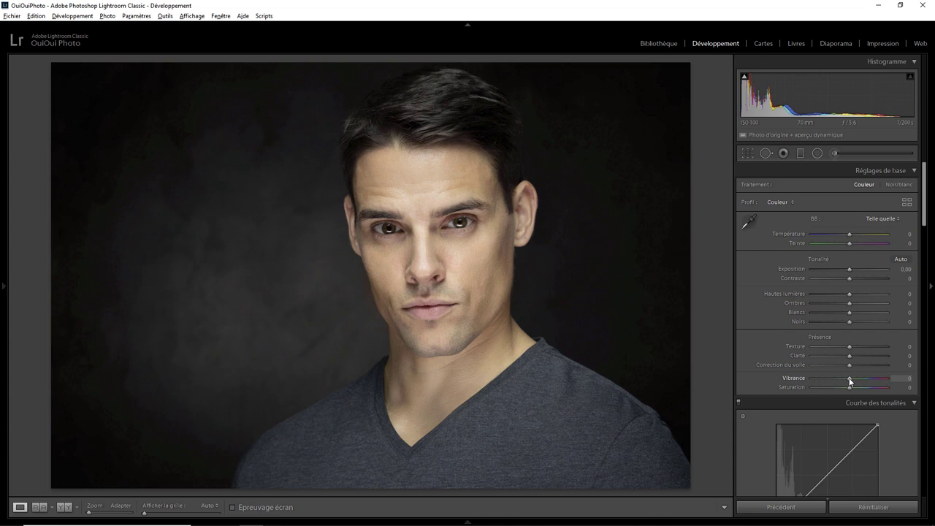
pyautogui.moveTo(858, 380); pyautogui.dragTo(867, 381)
pyautogui.moveTo(863, 376)
pyautogui.mouseDown()
pyautogui.moveTo(848, 377)
pyautogui.moveTo(868, 381)
pyautogui.mouseUp()
pyautogui.doubleClick(859, 380)
pyautogui.doubleClick(867, 386)
pyautogui.doubleClick(854, 376)
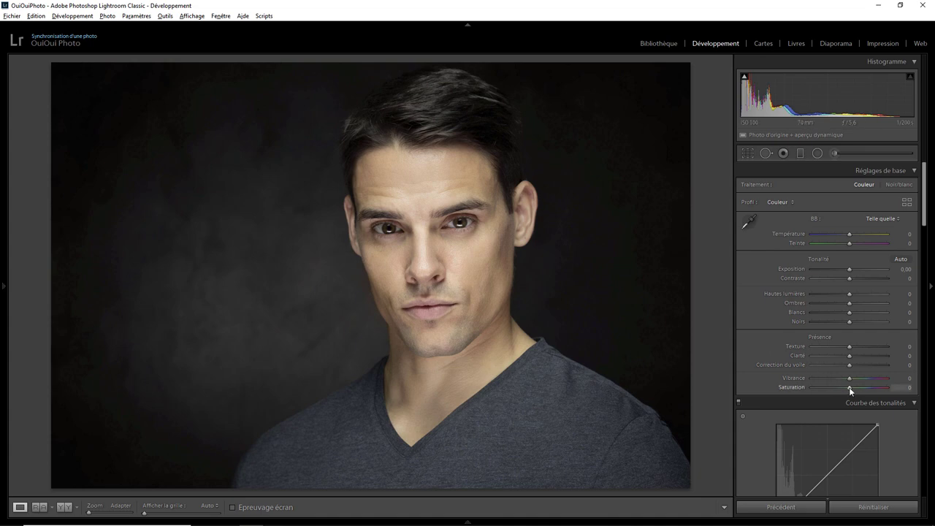
pyautogui.moveTo(852, 386)
pyautogui.mouseDown()
pyautogui.moveTo(873, 388)
pyautogui.moveTo(854, 387)
pyautogui.mouseUp()
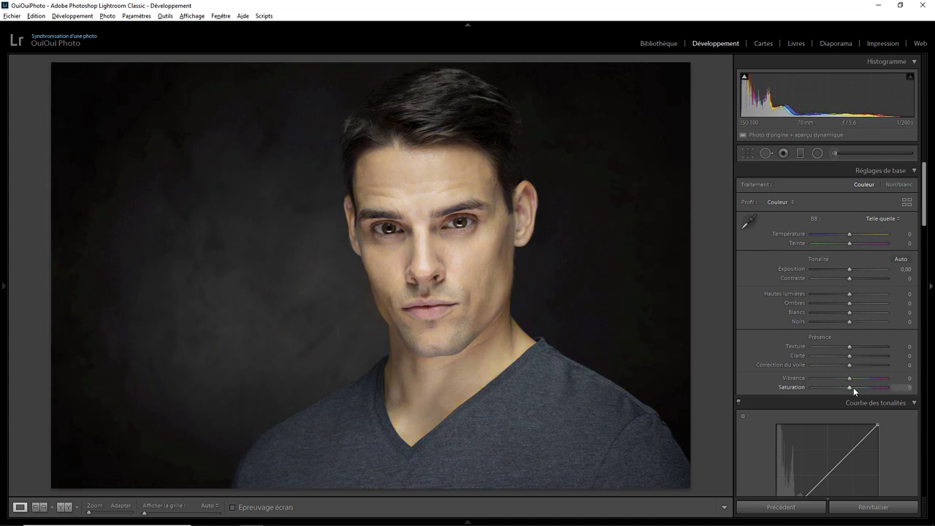